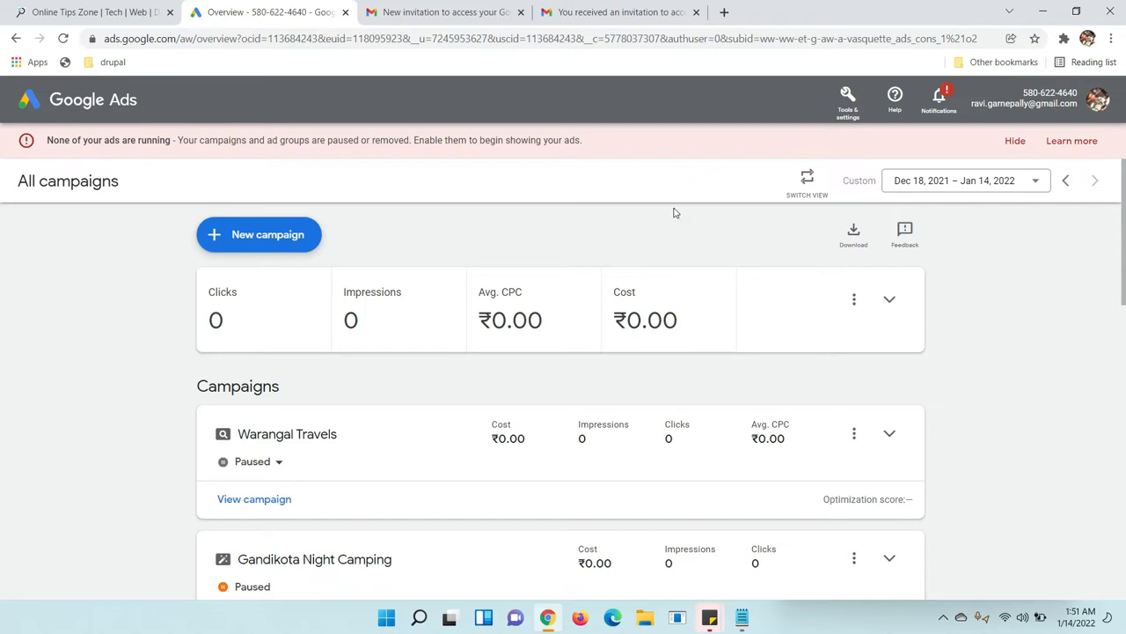
# Reach the account Preferences page through the Tools & settings menu.
pyautogui.click(851, 119)
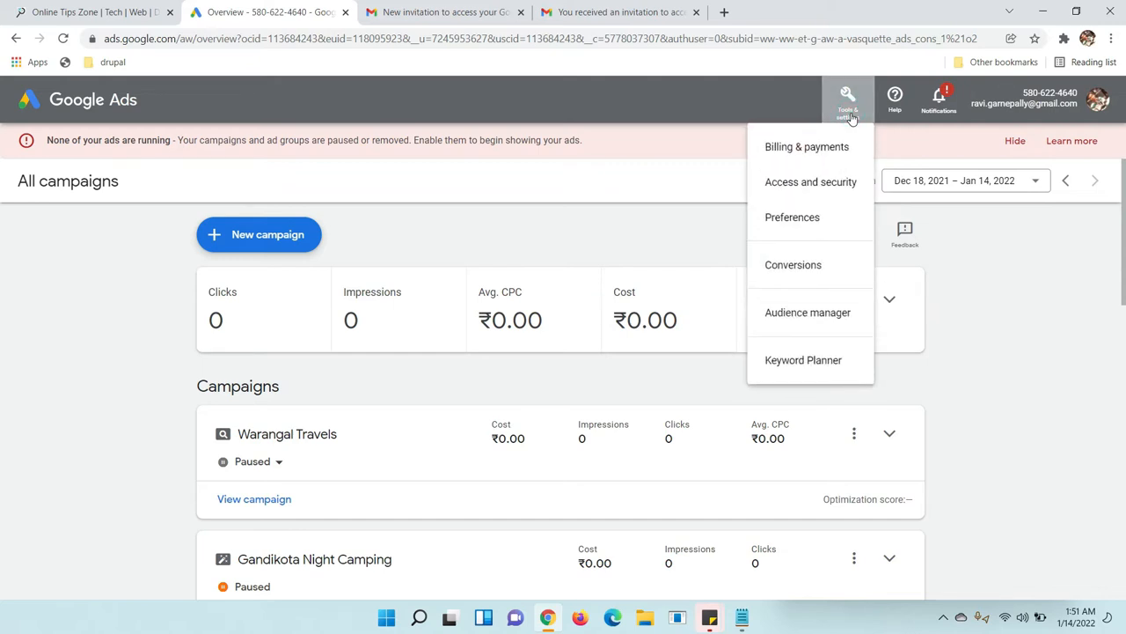
pyautogui.click(802, 227)
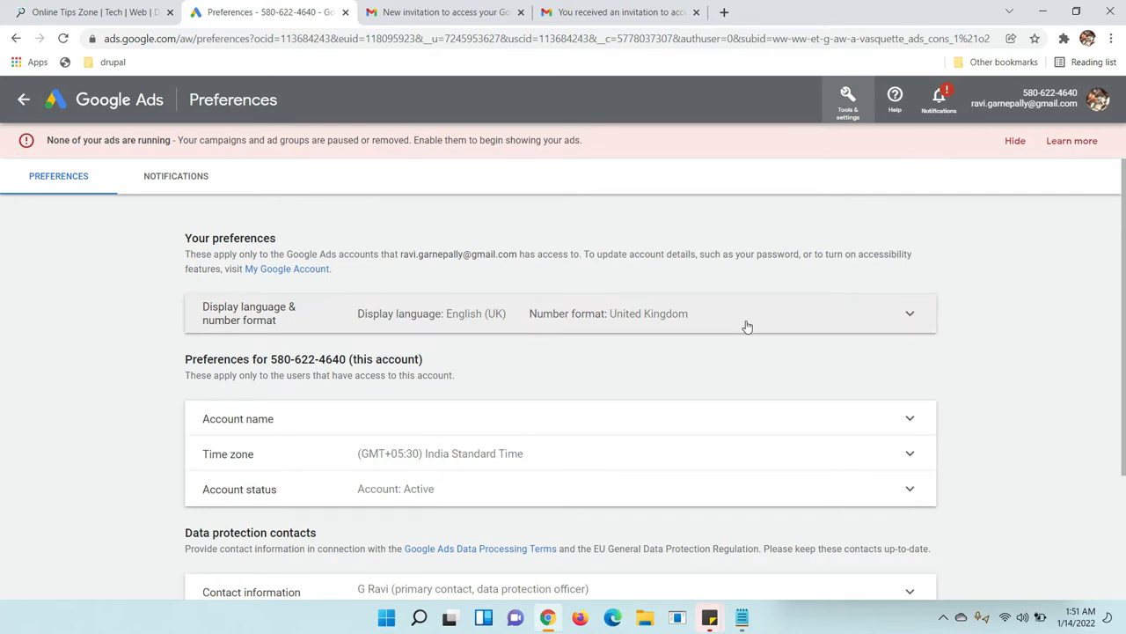
# Set the display language to Hindi and save the preference.
pyautogui.click(911, 315)
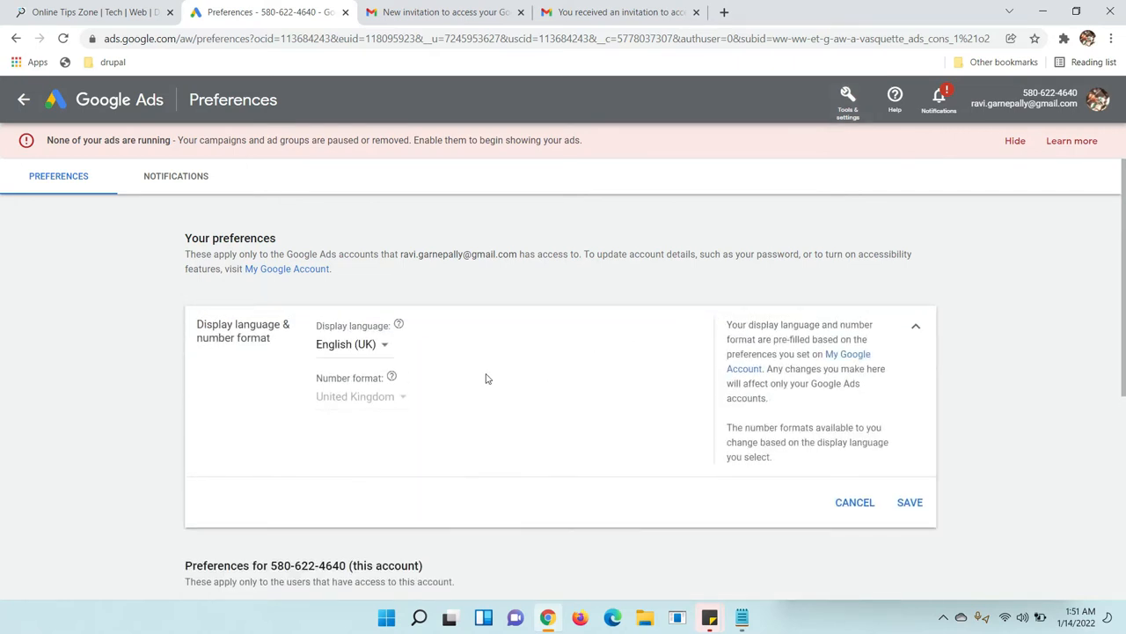
pyautogui.click(370, 345)
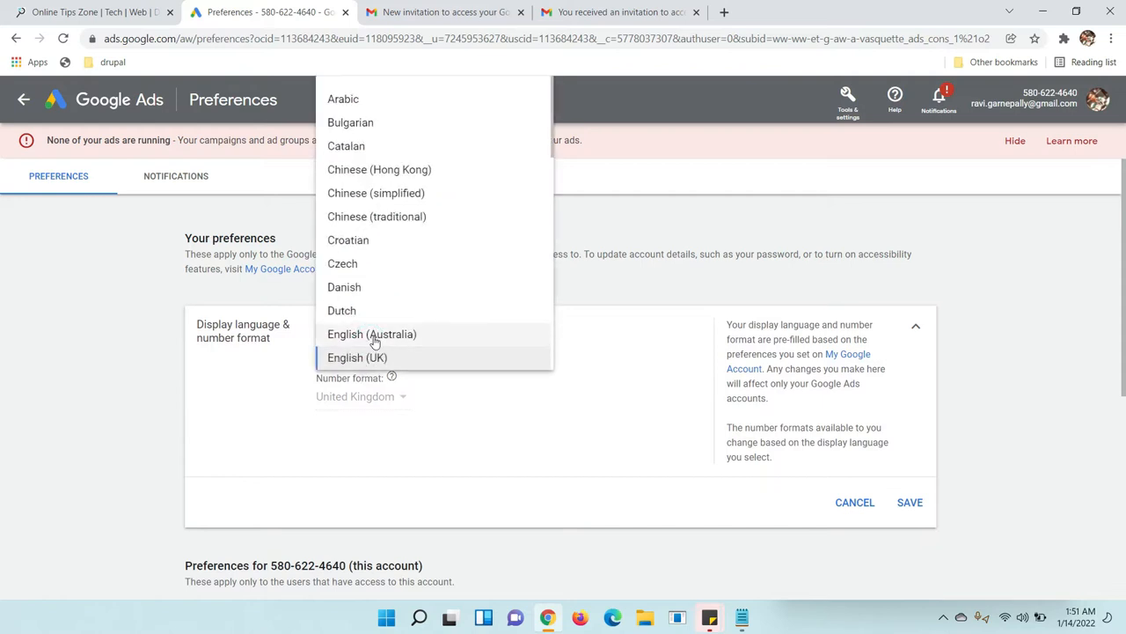
pyautogui.scroll(-1, 373, 333)
pyautogui.scroll(-1, 372, 335)
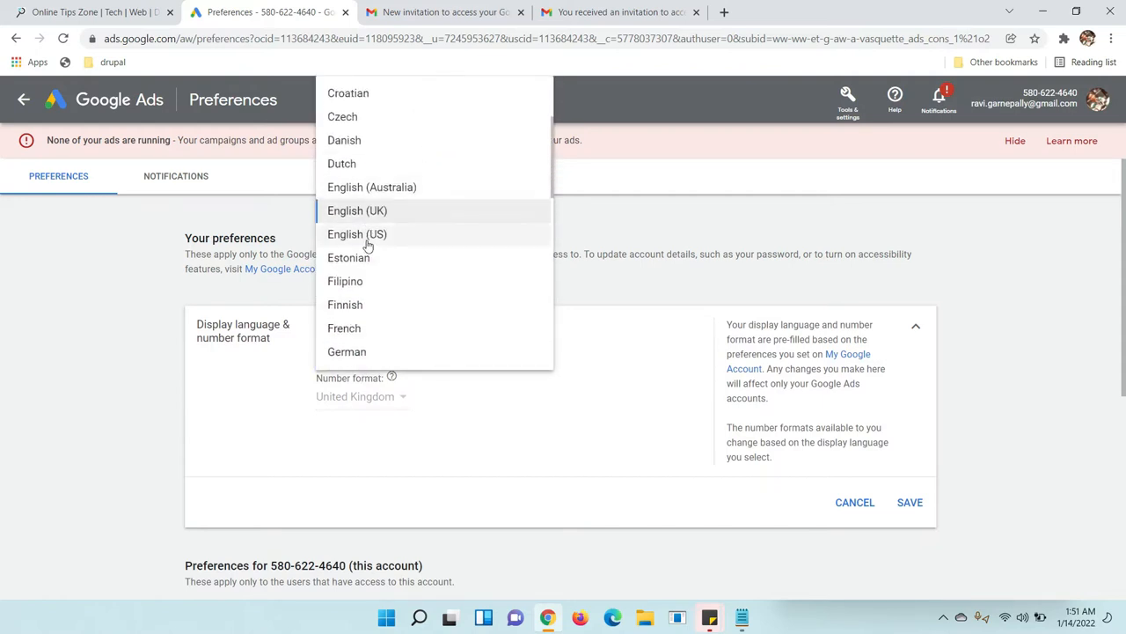
pyautogui.scroll(-1, 377, 340)
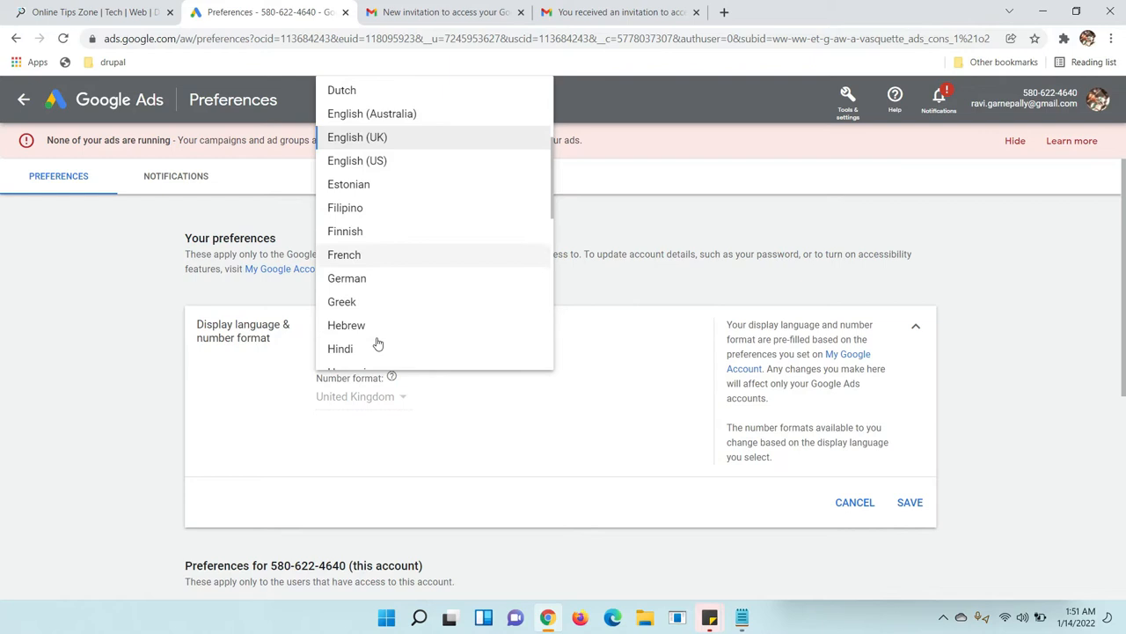
pyautogui.scroll(-1, 376, 344)
pyautogui.click(373, 283)
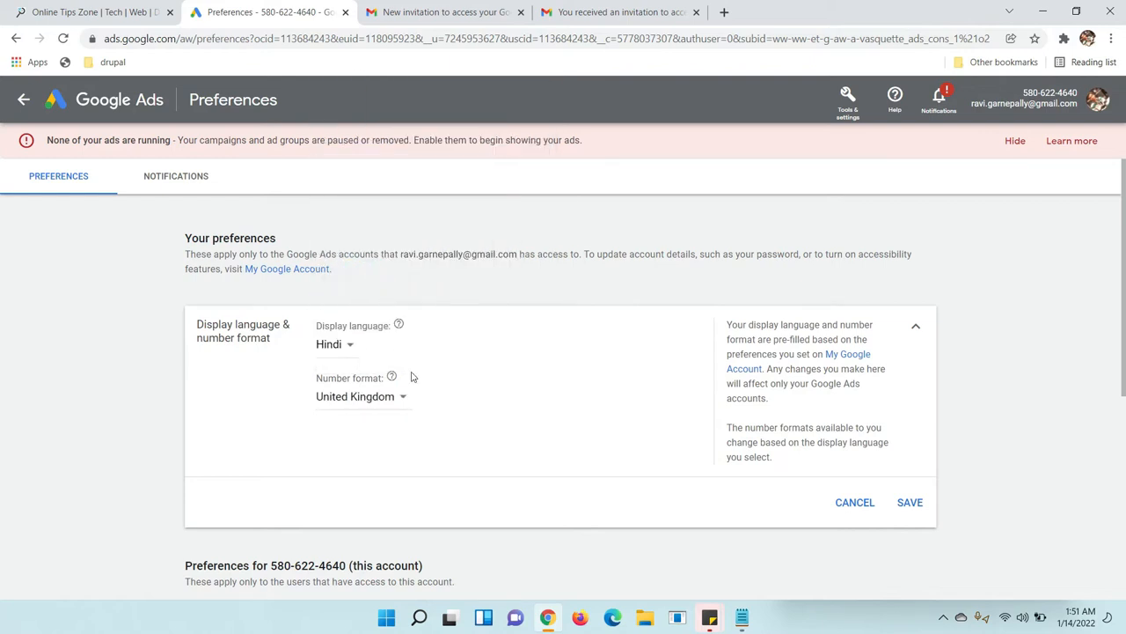
pyautogui.click(910, 503)
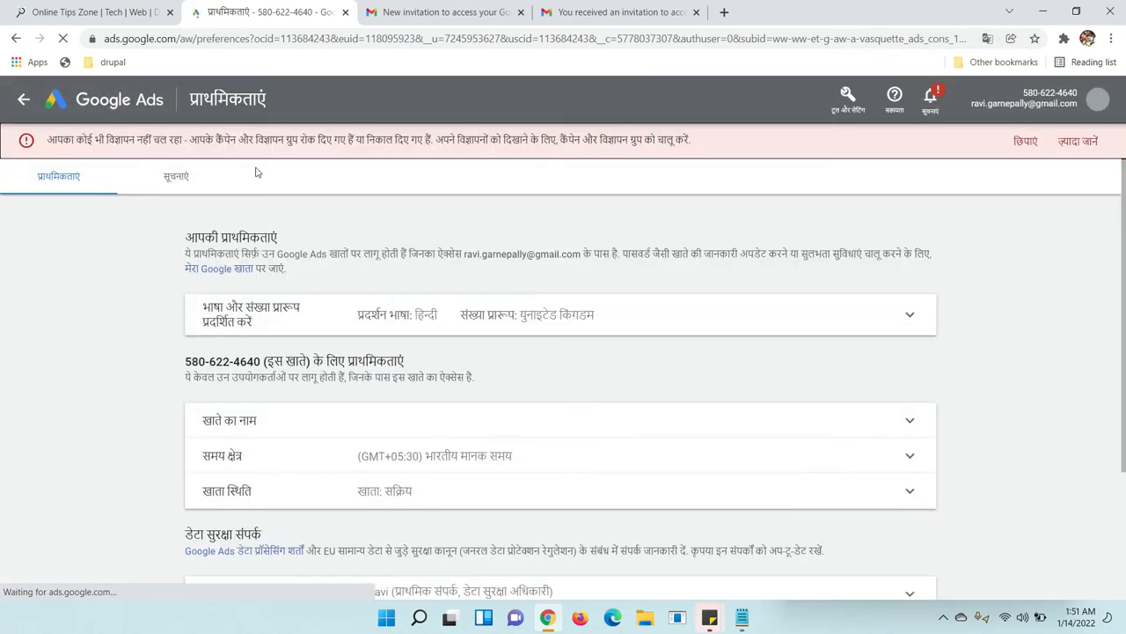
# Expand the display language and number format section on the Hindi preferences page.
pyautogui.click(553, 320)
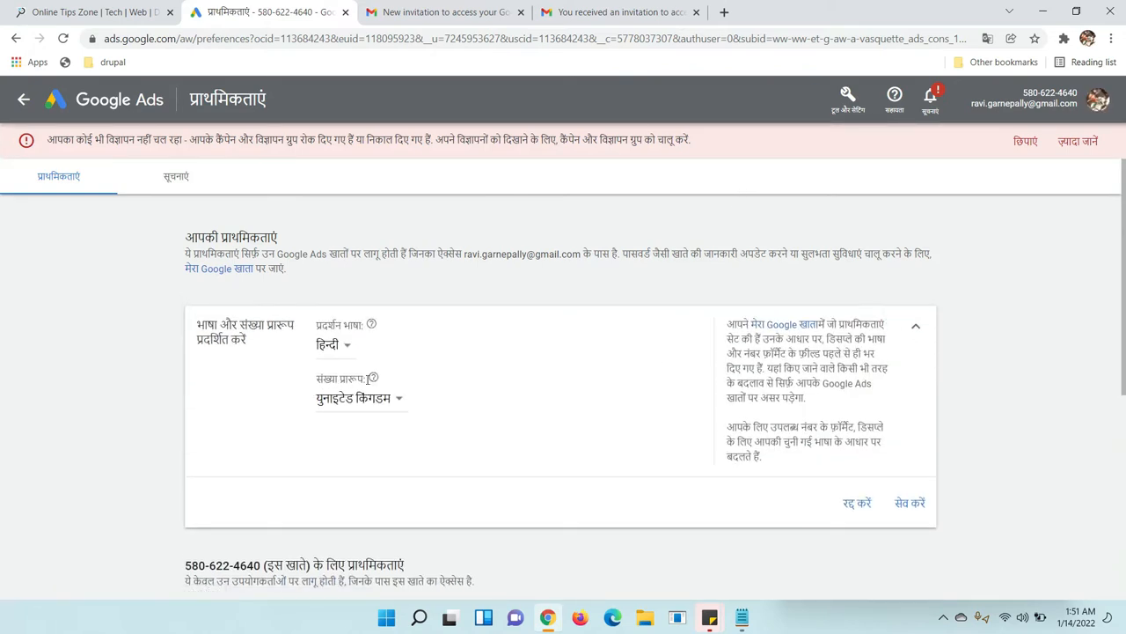
# Set the display language back to English (UK) (अंग्रेज़ी (यूके)) and save with सेव करें.
pyautogui.click(343, 349)
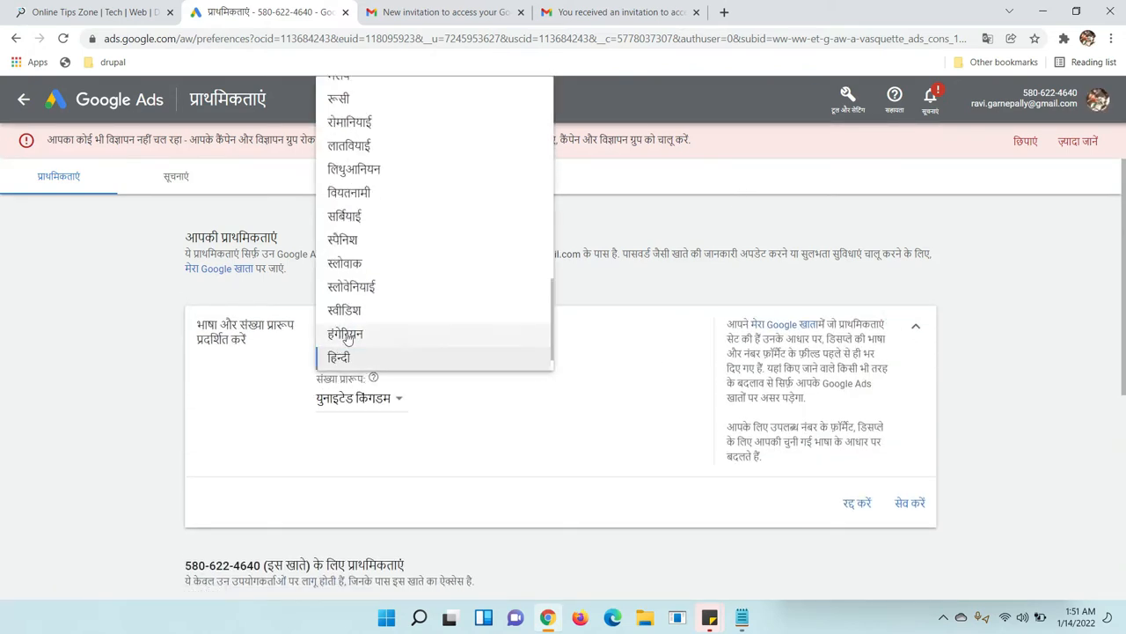
pyautogui.scroll(5, 356, 328)
pyautogui.scroll(4, 356, 328)
pyautogui.scroll(3, 357, 329)
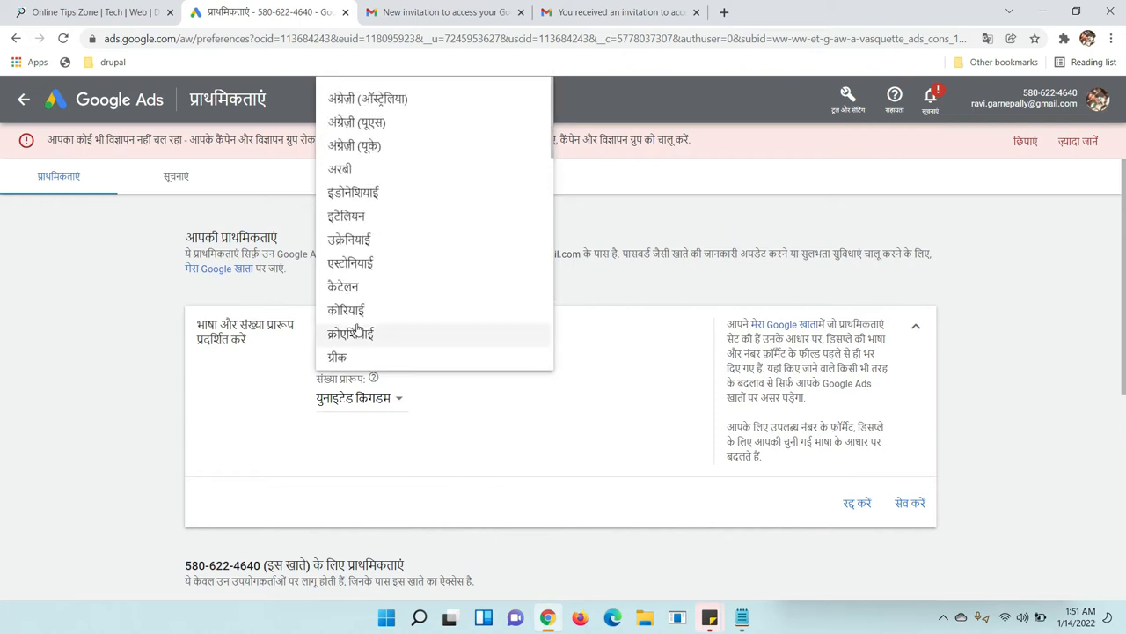
pyautogui.scroll(-3, 356, 328)
pyautogui.scroll(-1, 357, 329)
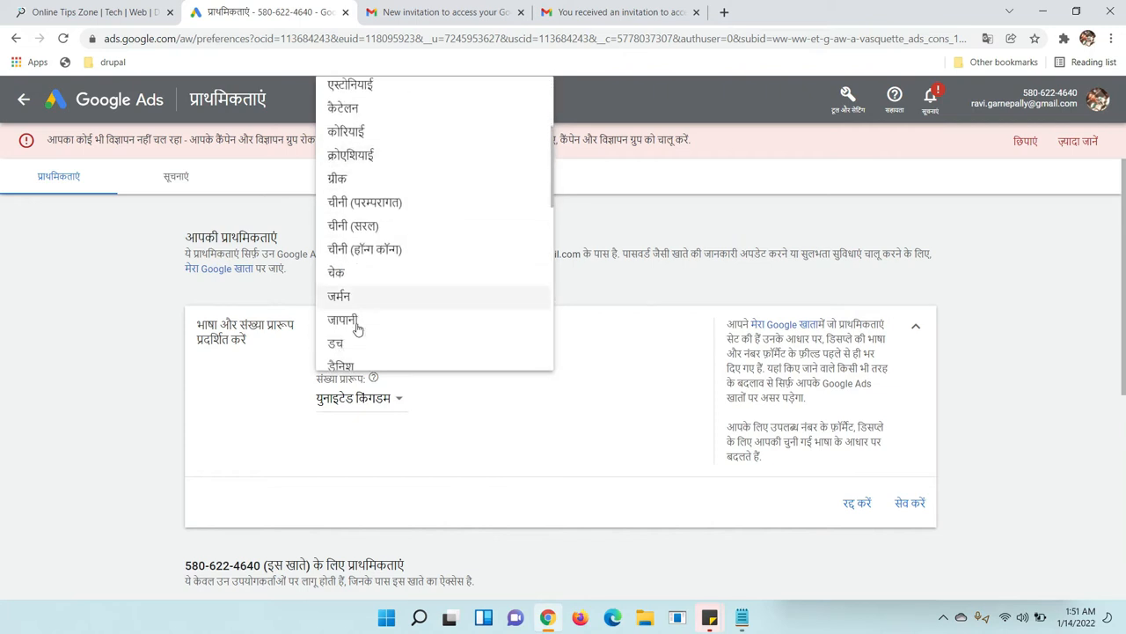
pyautogui.scroll(-2, 356, 329)
pyautogui.scroll(-1, 356, 328)
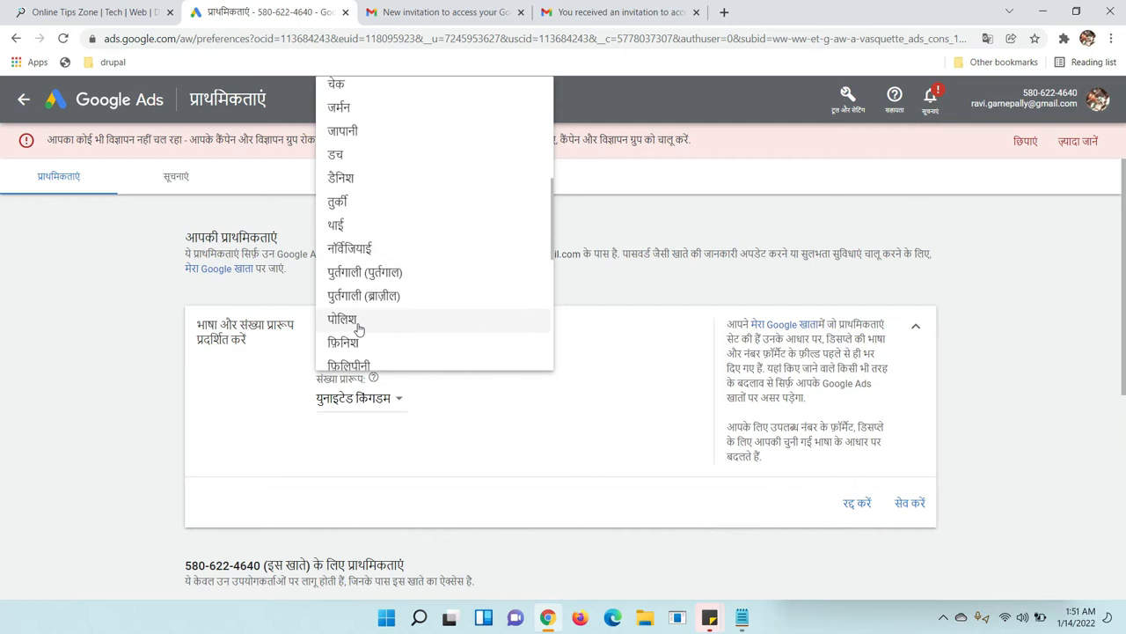
pyautogui.scroll(-1, 359, 328)
pyautogui.scroll(-2, 358, 328)
pyautogui.scroll(-1, 358, 328)
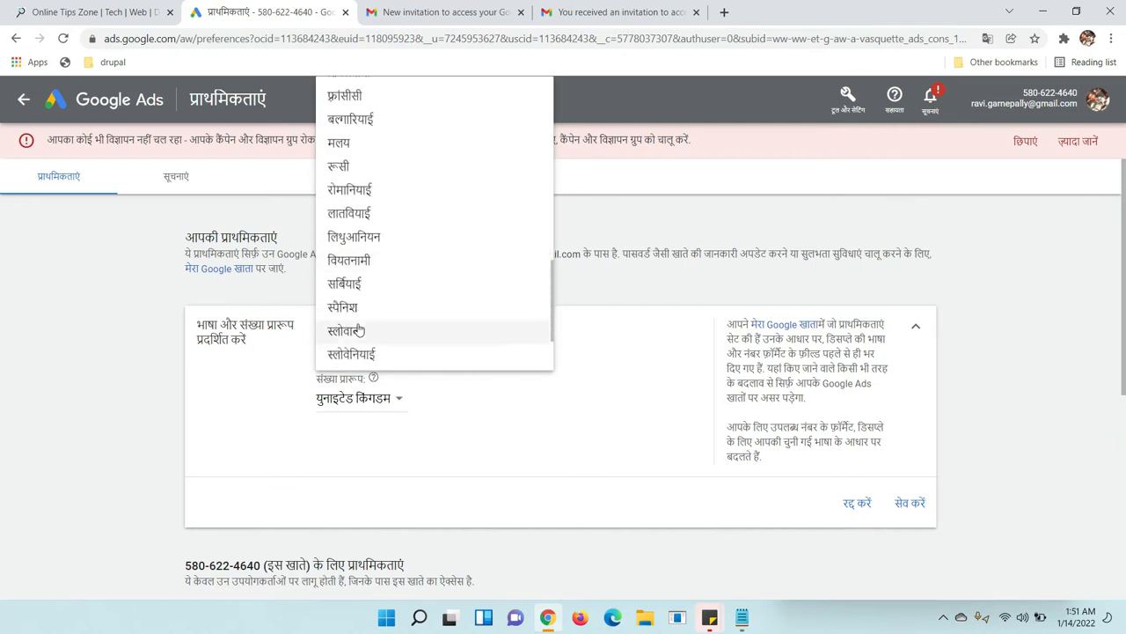
pyautogui.scroll(-1, 358, 328)
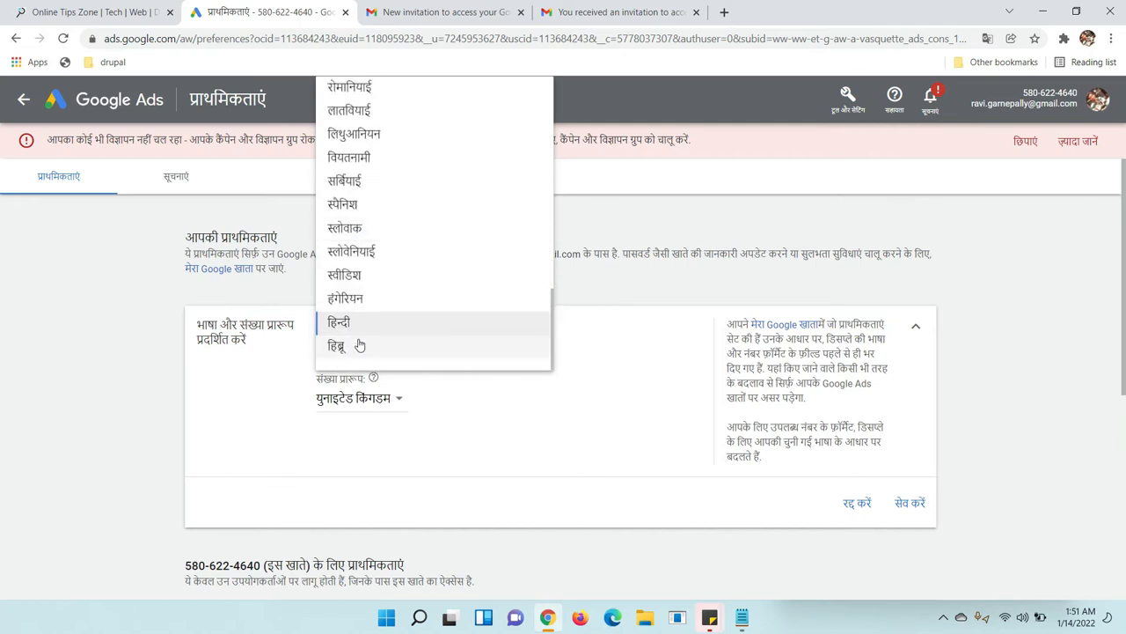
pyautogui.scroll(3, 361, 346)
pyautogui.scroll(1, 359, 344)
pyautogui.scroll(2, 359, 344)
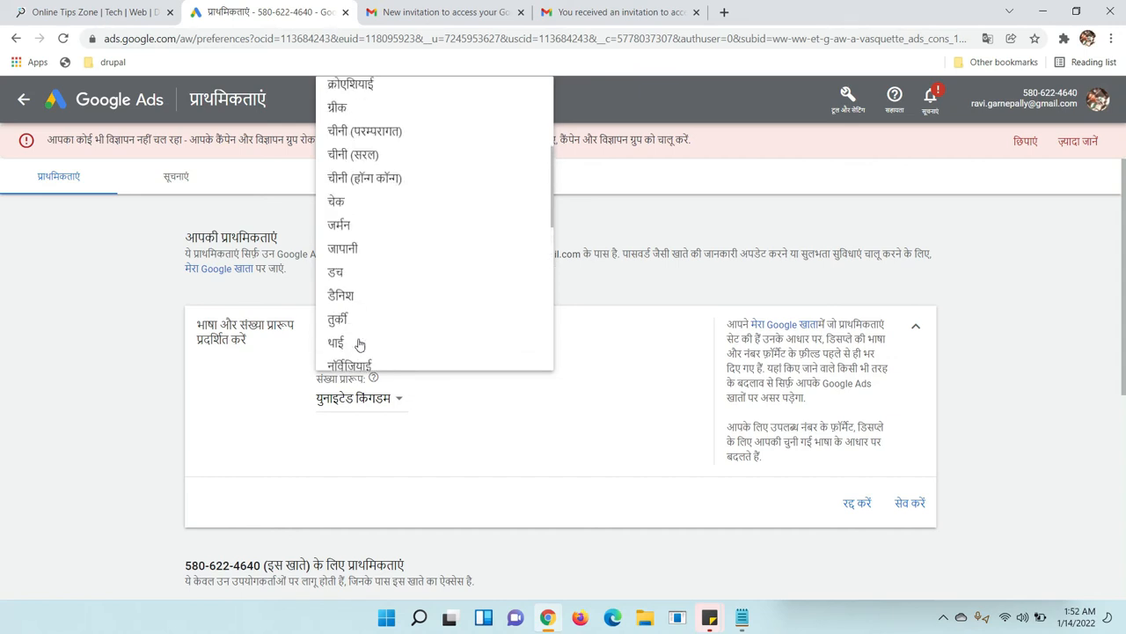
pyautogui.scroll(2, 359, 344)
pyautogui.scroll(1, 359, 344)
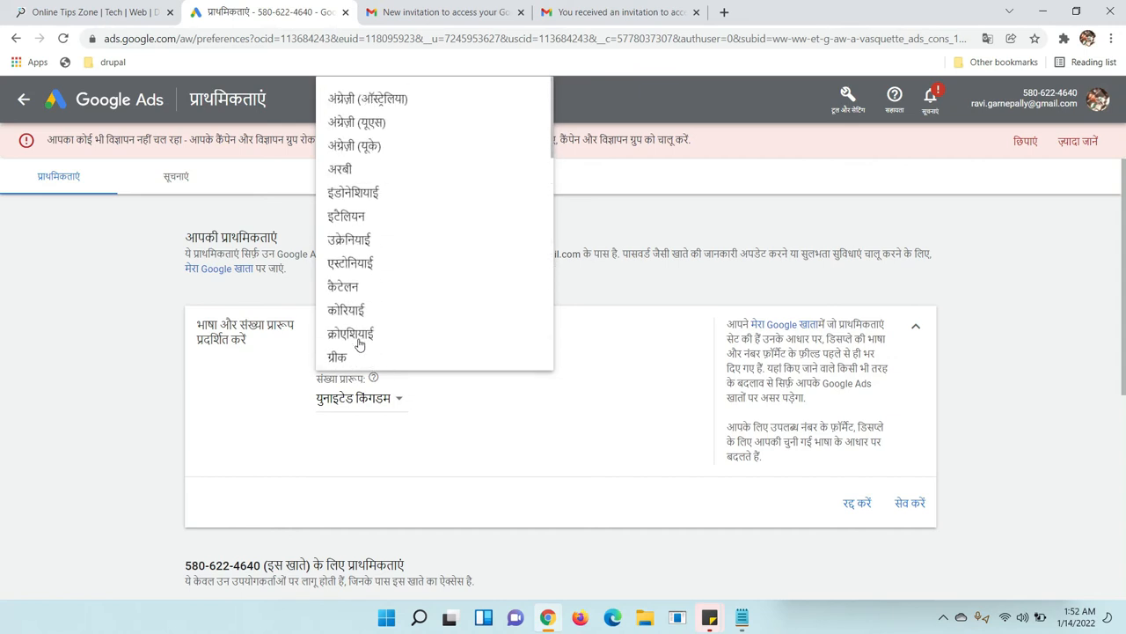
pyautogui.click(370, 149)
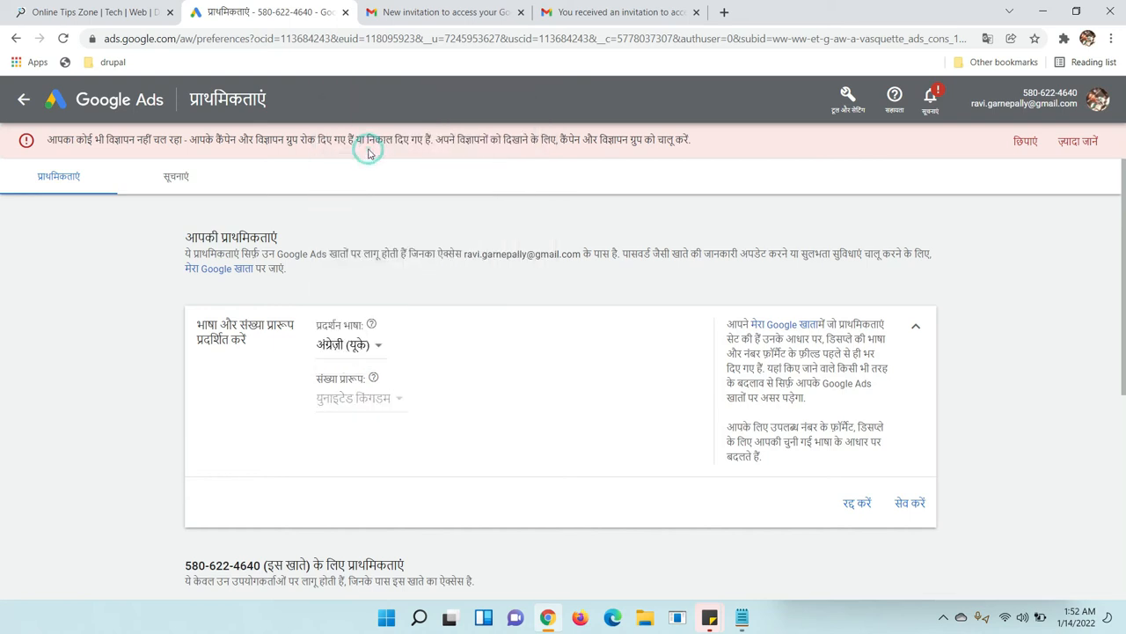
pyautogui.click(910, 503)
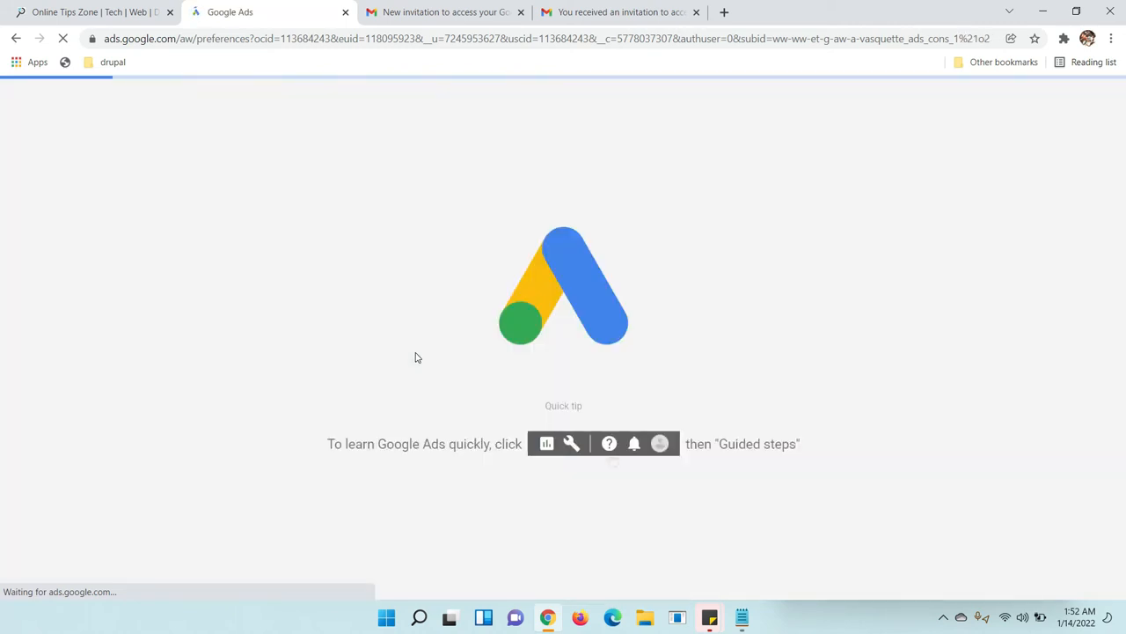